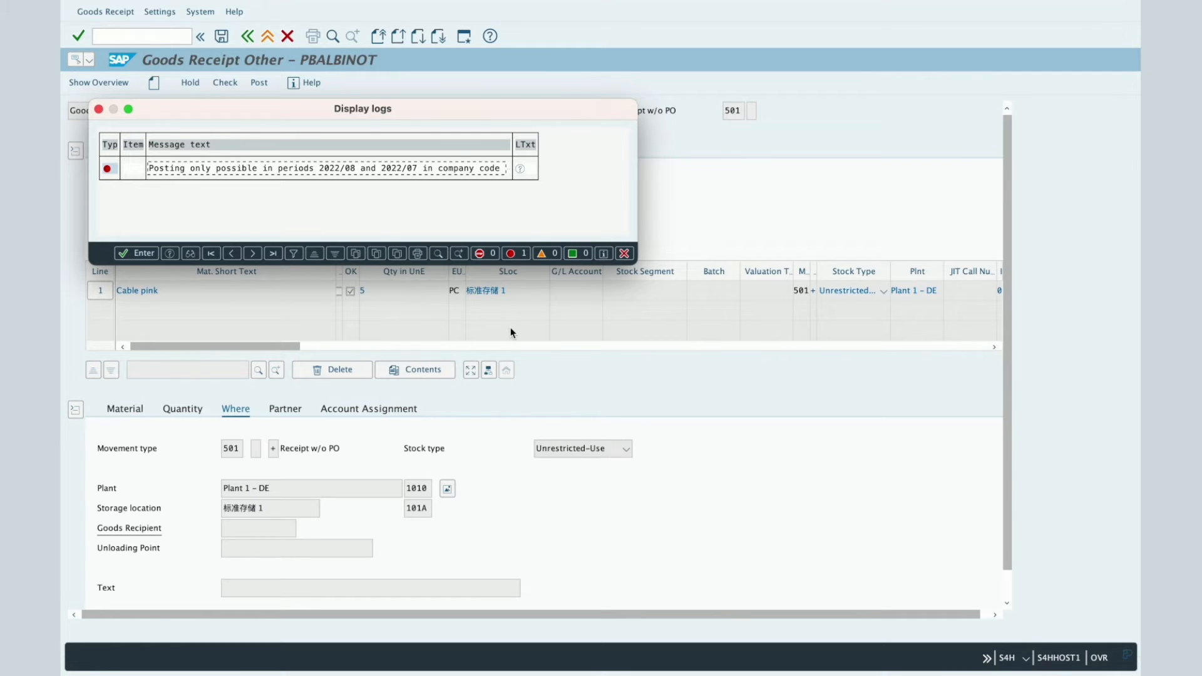
Close the message log and open transaction MMRV for allowing posting to the previous period.
left_click(98, 108)
left_click(117, 36)
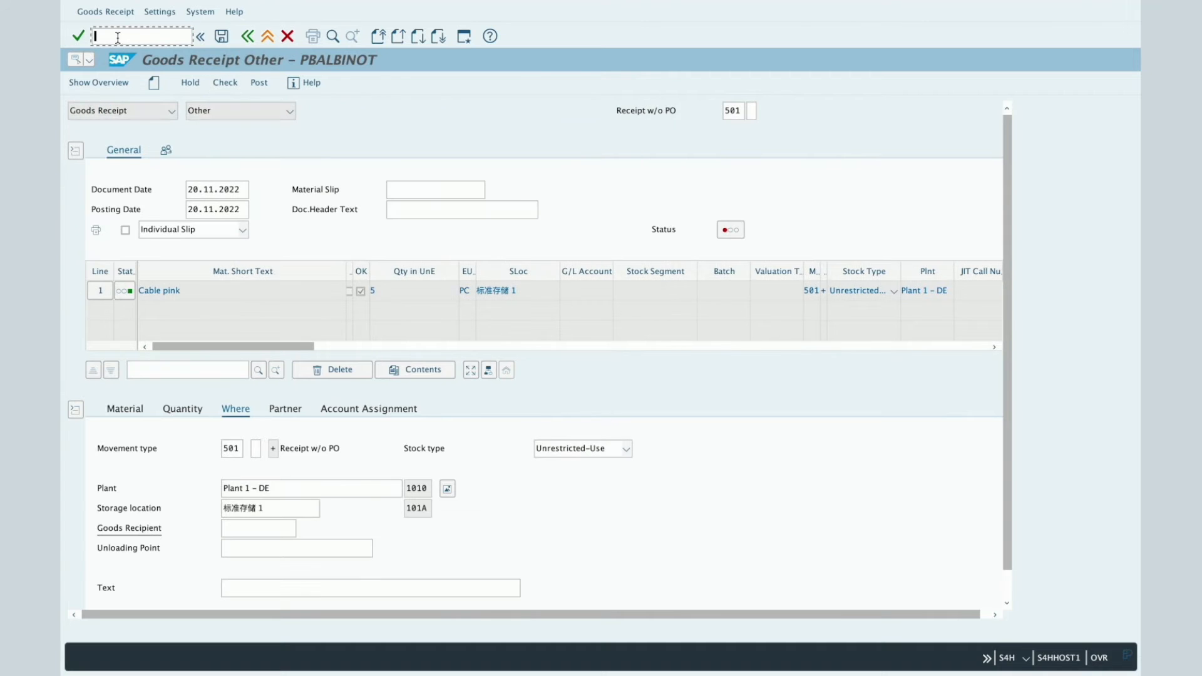
type("/nm")
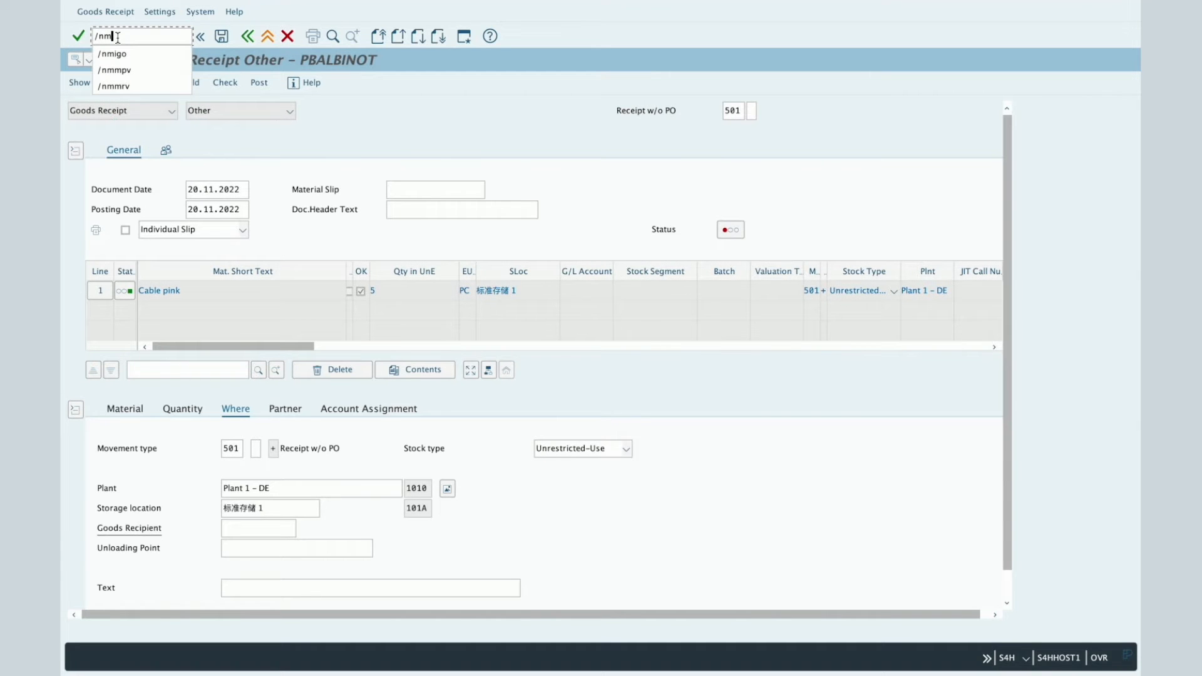
type("mrv")
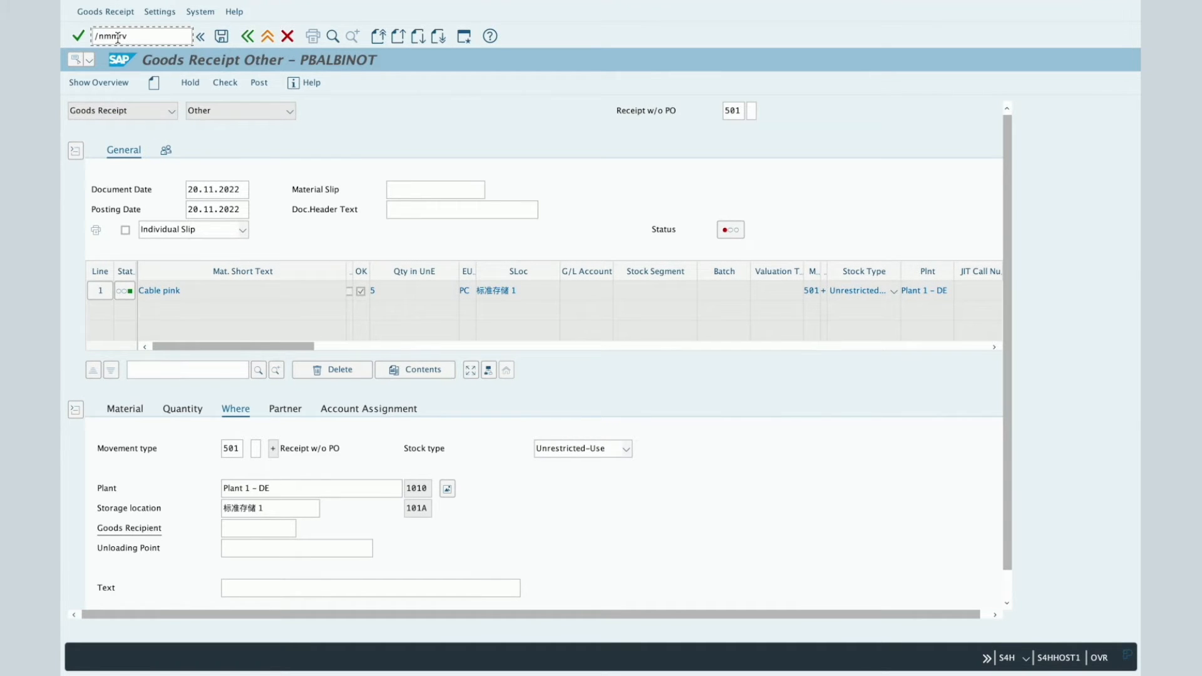
key("Return")
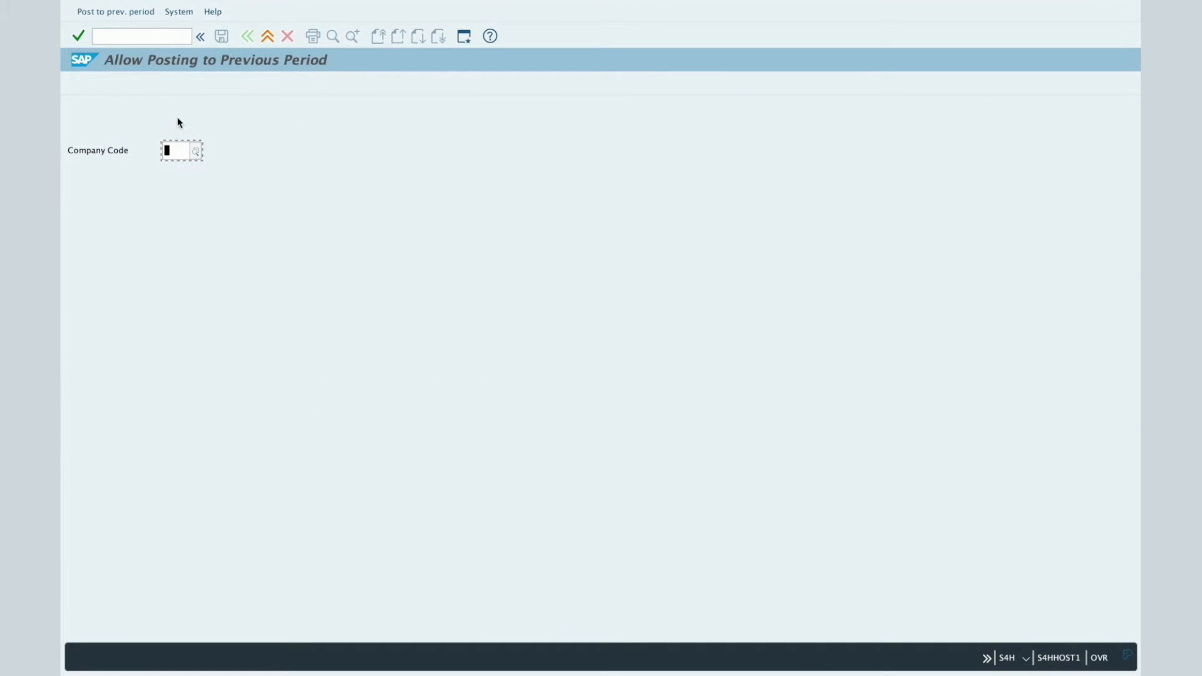
Display the posting periods for company code 1010 and examine its current period.
left_click(176, 156)
type("1010")
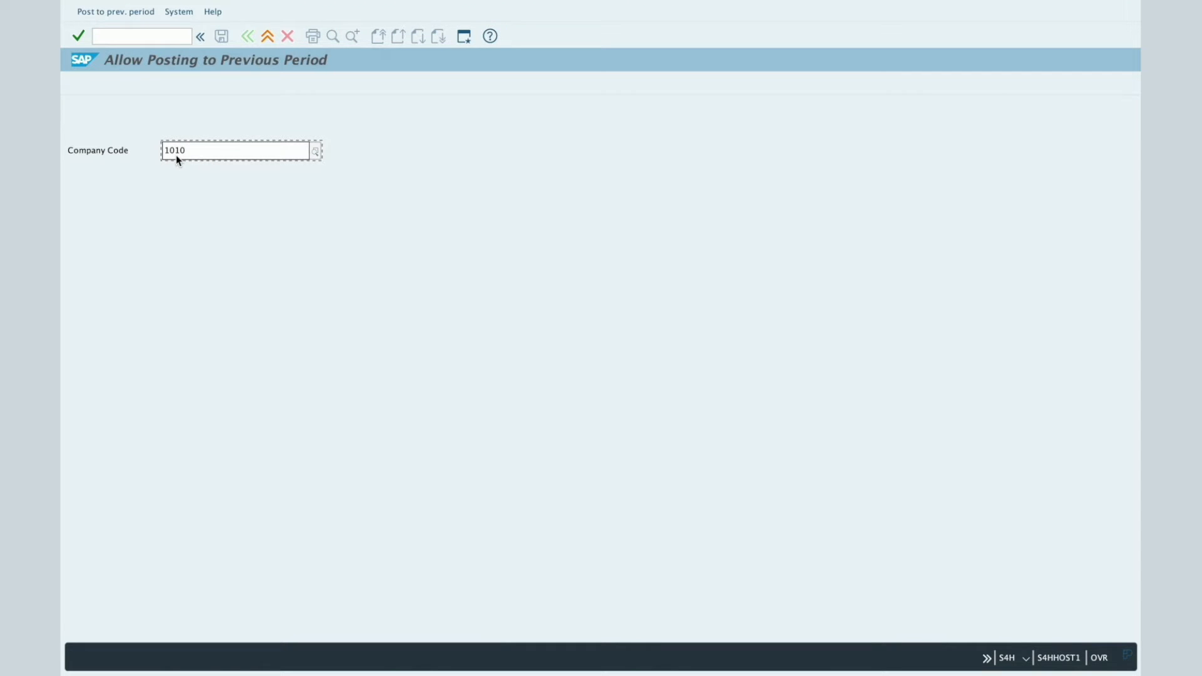
key("Return")
type("1010")
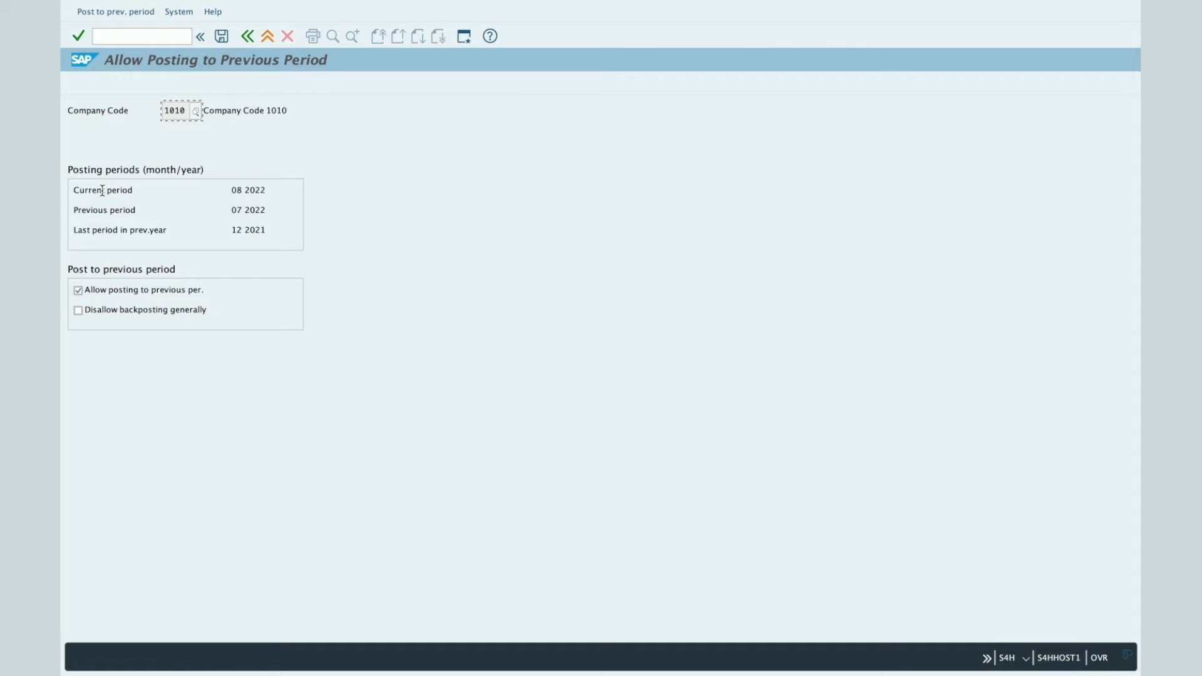
left_click_drag(79, 190, 208, 190)
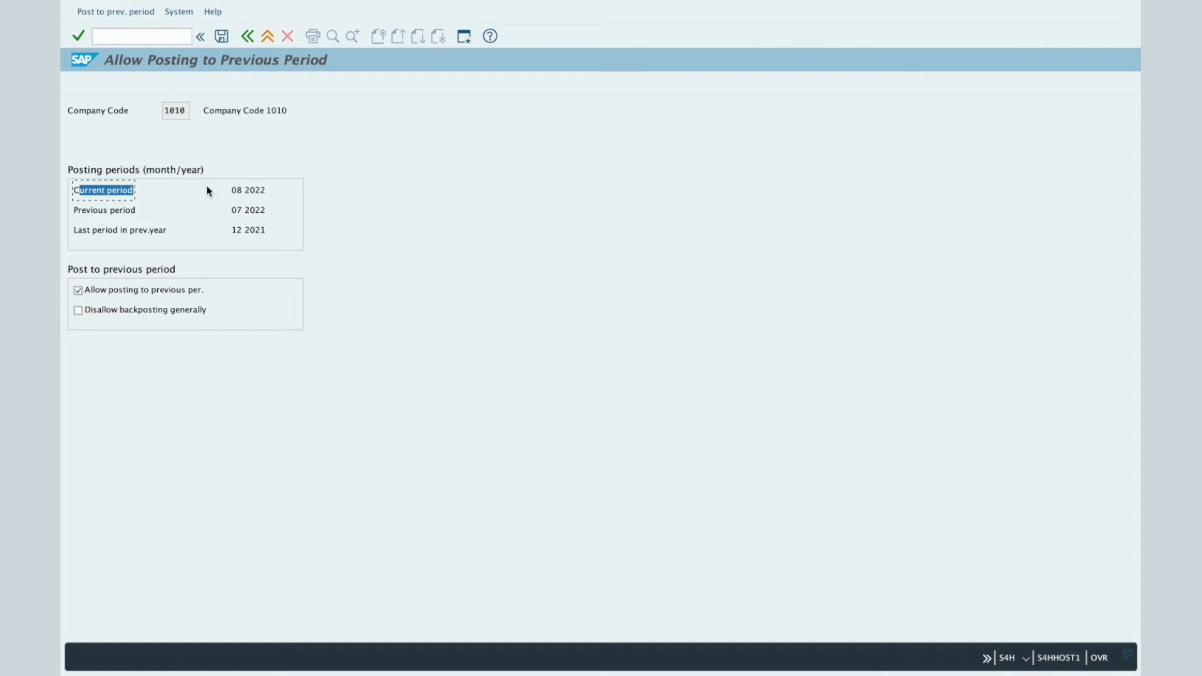
left_click(264, 193)
left_click(236, 190)
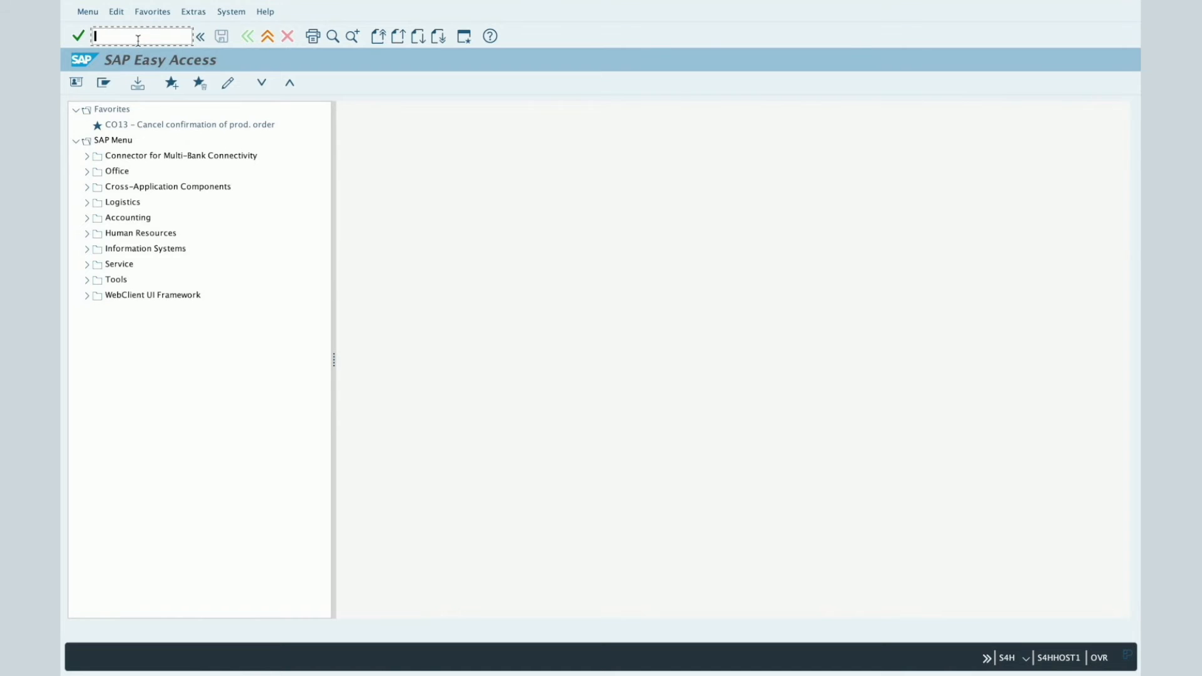
Open transaction MMPV and enter 1010 as the from and to company code.
type("mmpv")
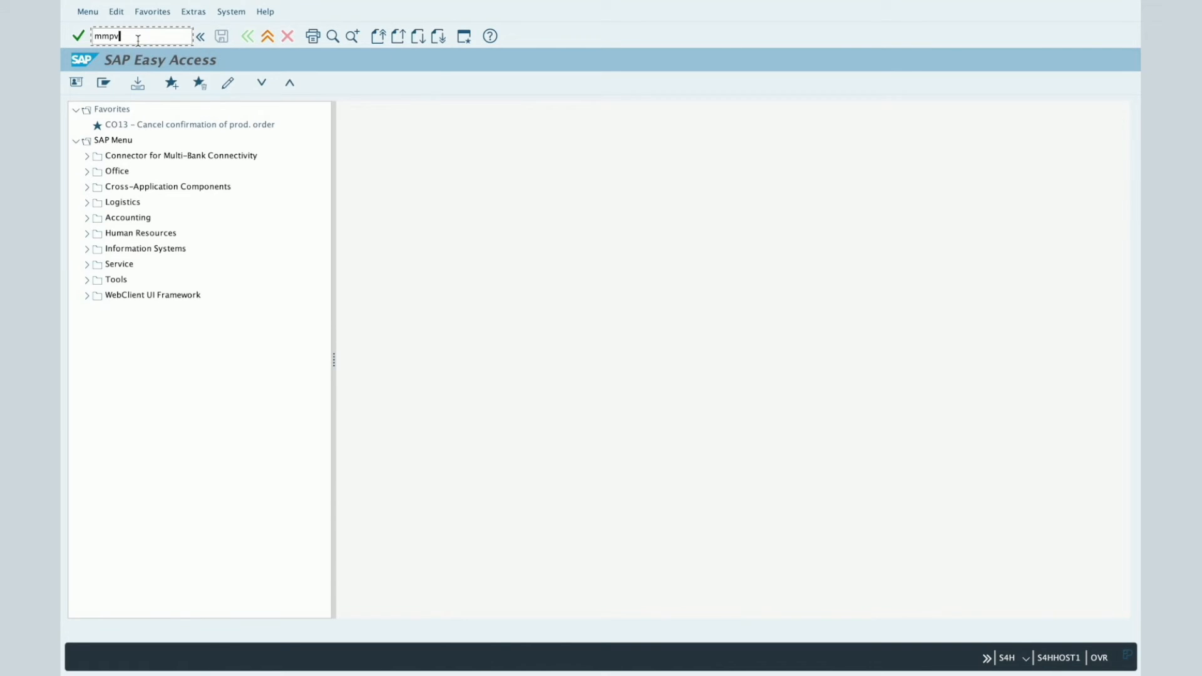
key("Return")
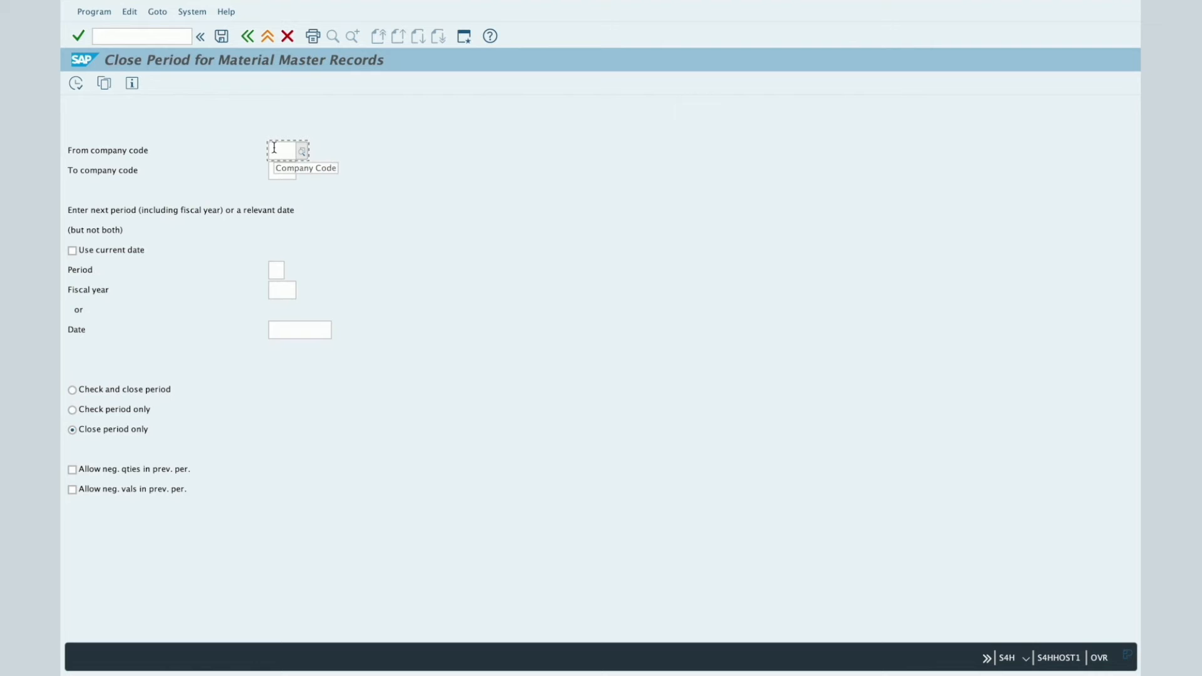
type("1010")
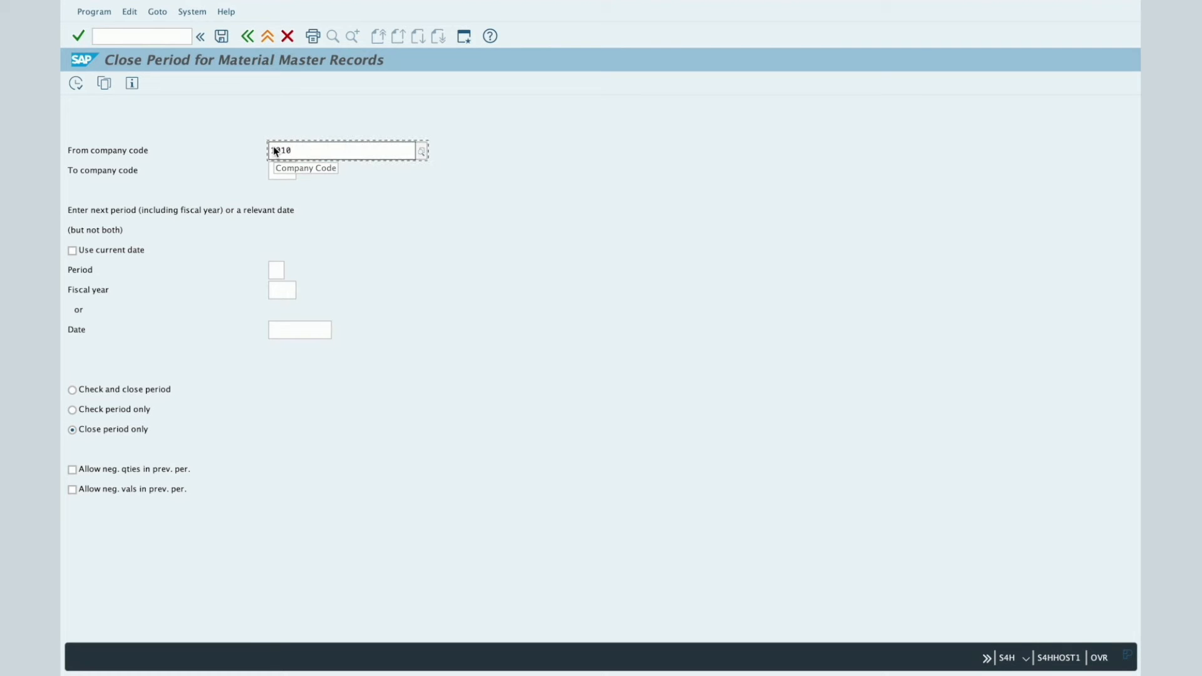
left_click(328, 213)
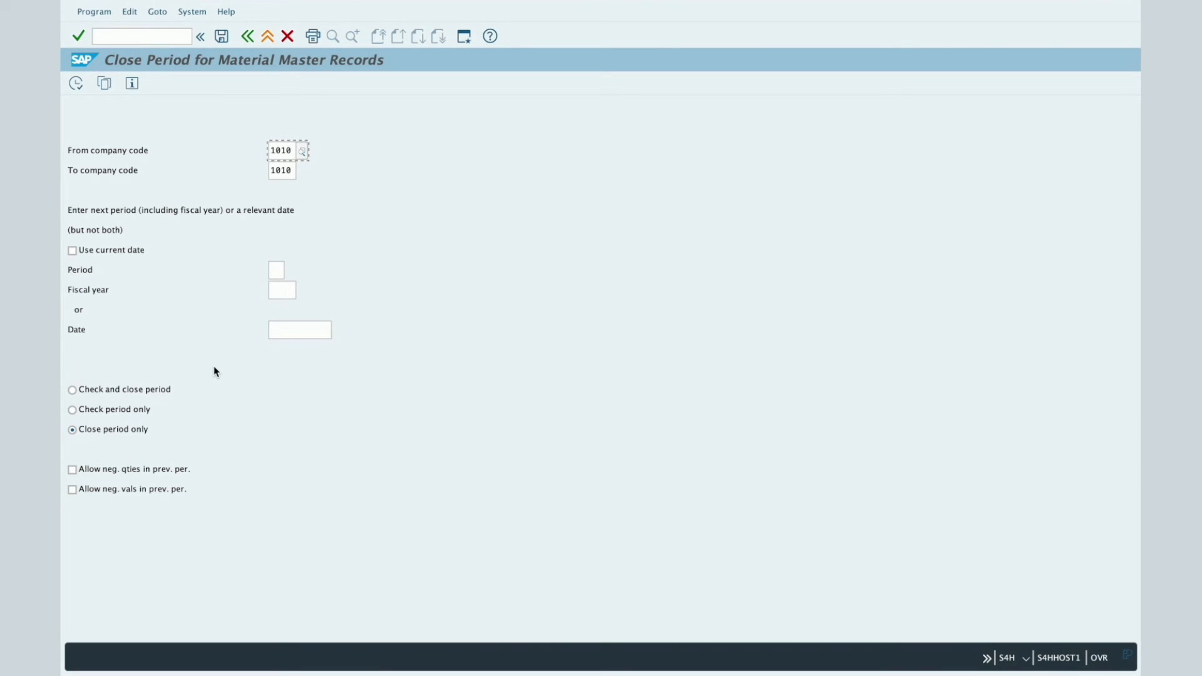
Set the next period to 9 and the fiscal year to 2022.
left_click(274, 270)
type("9")
left_click(282, 287)
type("2020")
key("BackSpace")
type("2")
key("Return")
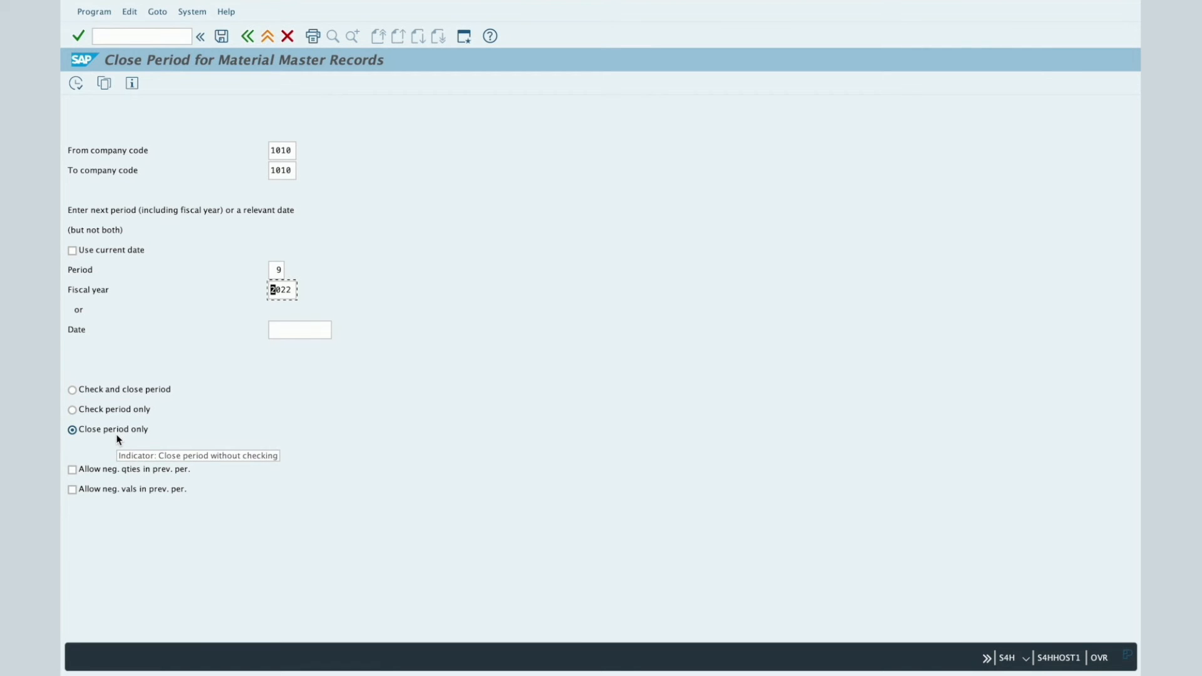
Execute the period closing with the Close period only option.
left_click(119, 410)
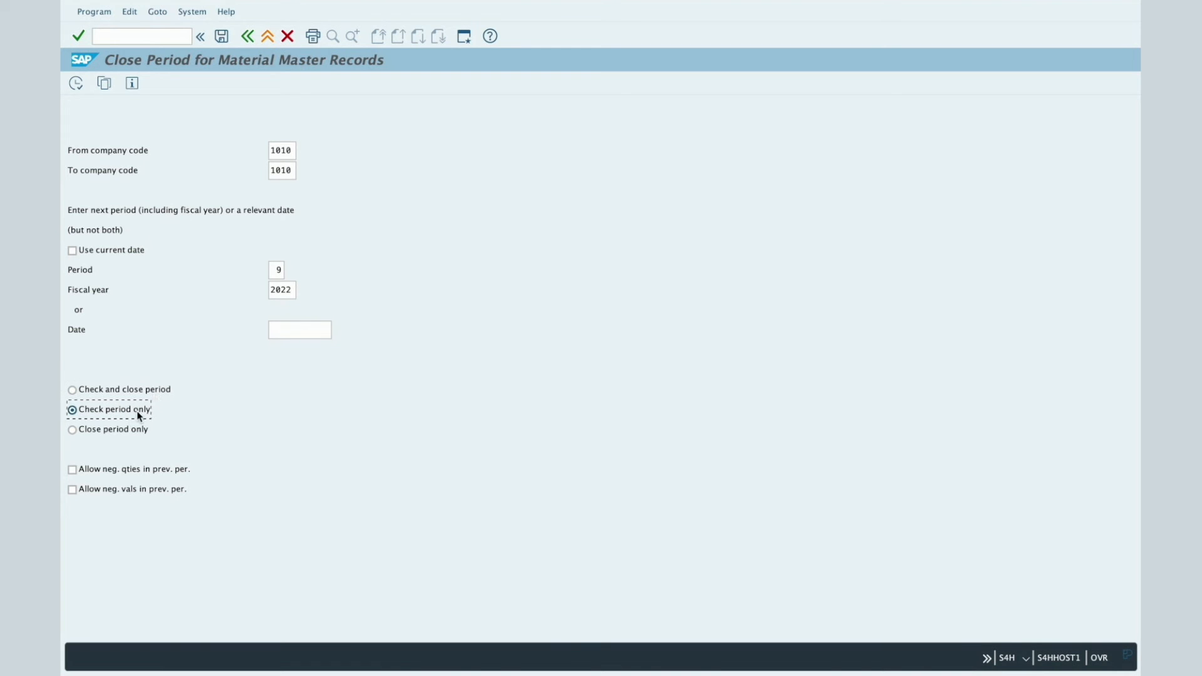
left_click(119, 429)
left_click(81, 88)
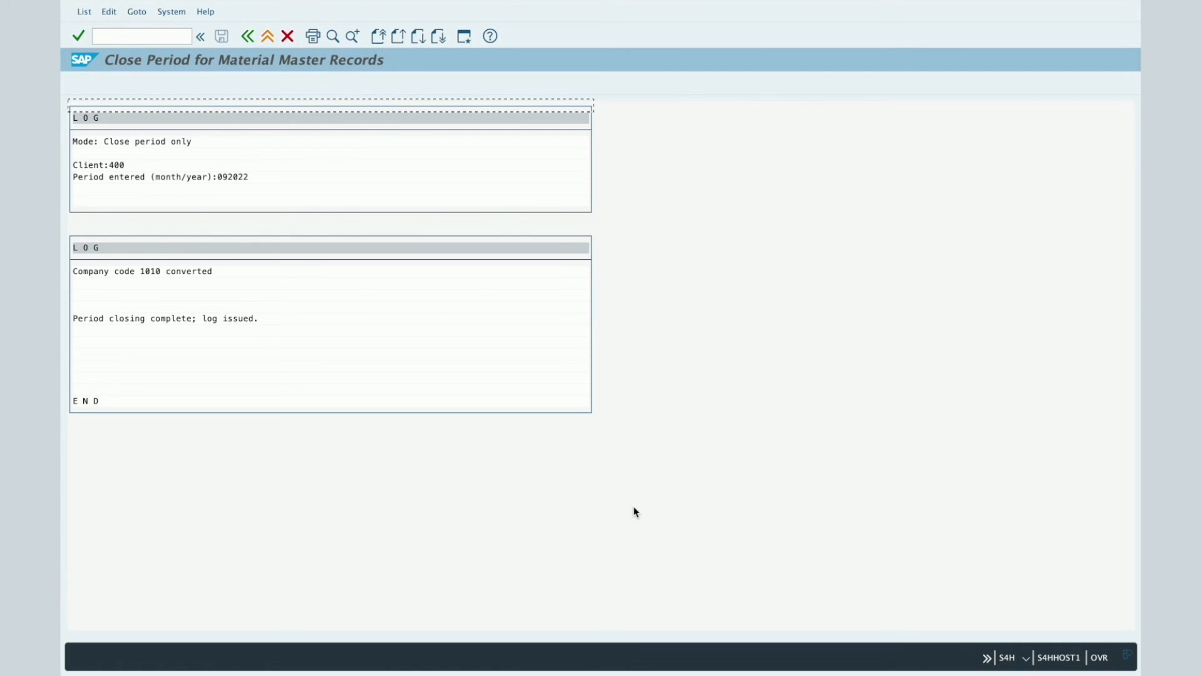
Open transaction MMRV for company code 1010 and check the current posting period after the closing run.
left_click(169, 38)
type("/nmmrv")
key("Return")
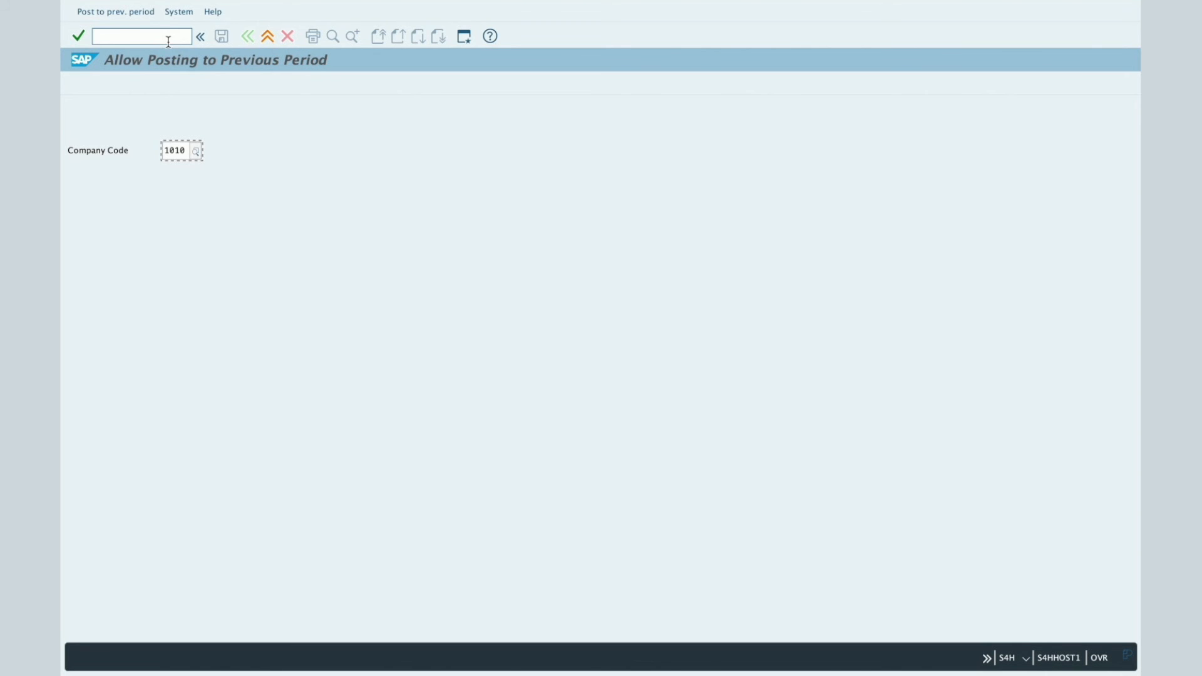
key("Return")
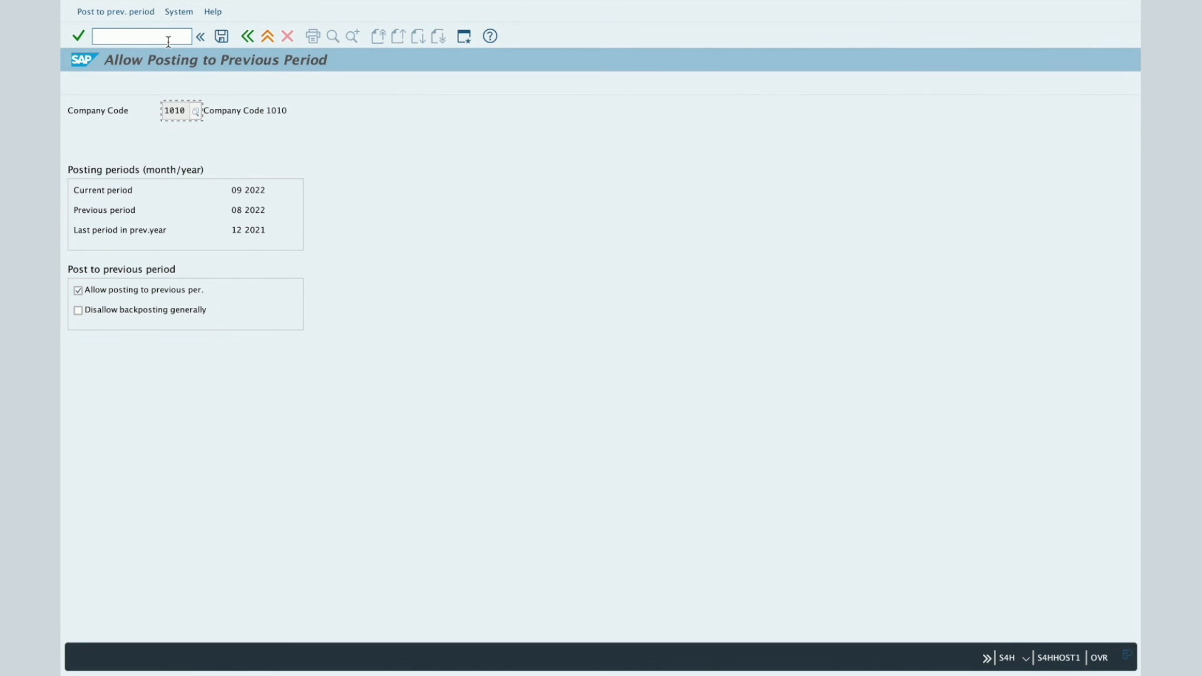
left_click(231, 191)
double_click(230, 190)
Return to transaction MMPV and enter 1010 as the from and to company code.
type("/nmmpv")
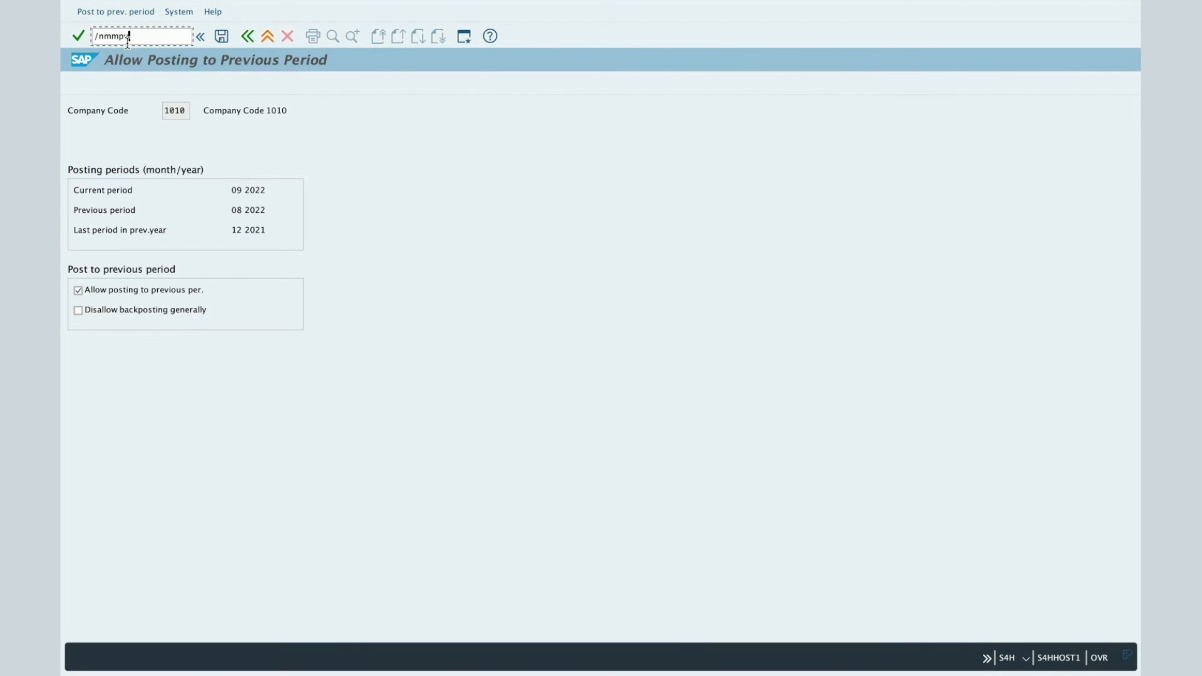
key("Return")
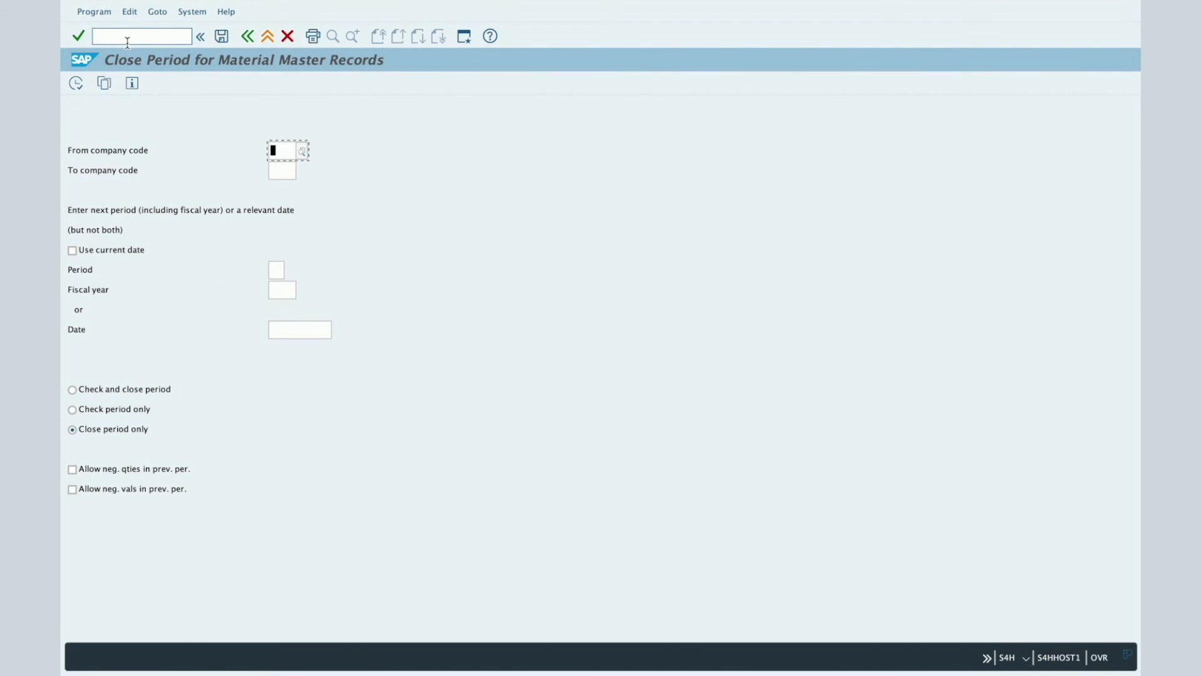
type("1010")
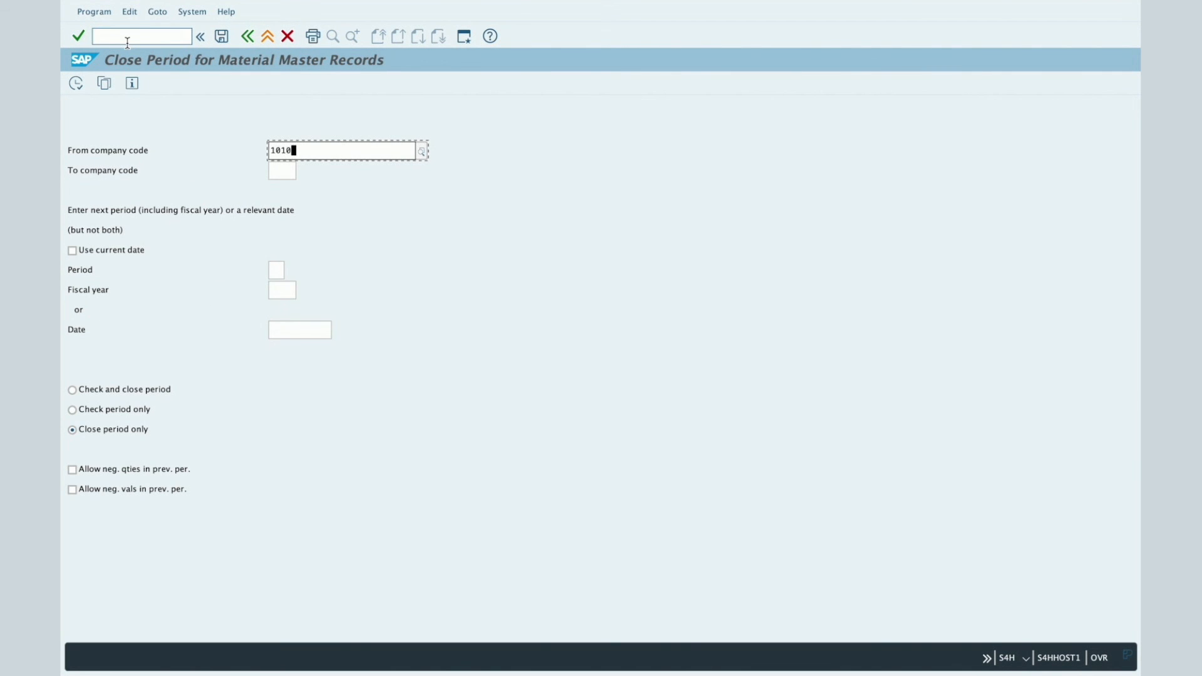
key("Return")
Set the next period to 10 and the fiscal year to 2022, and execute the period closing.
left_click(281, 265)
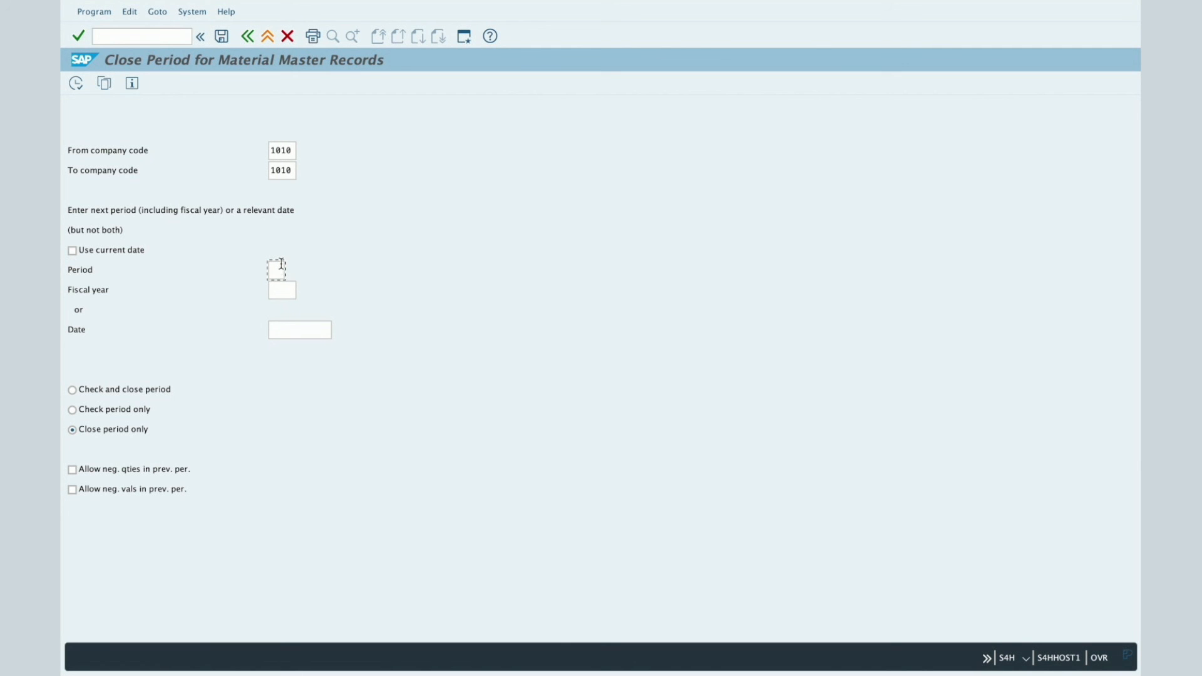
type("10")
left_click(273, 291)
type("2022")
left_click(274, 291)
left_click(76, 86)
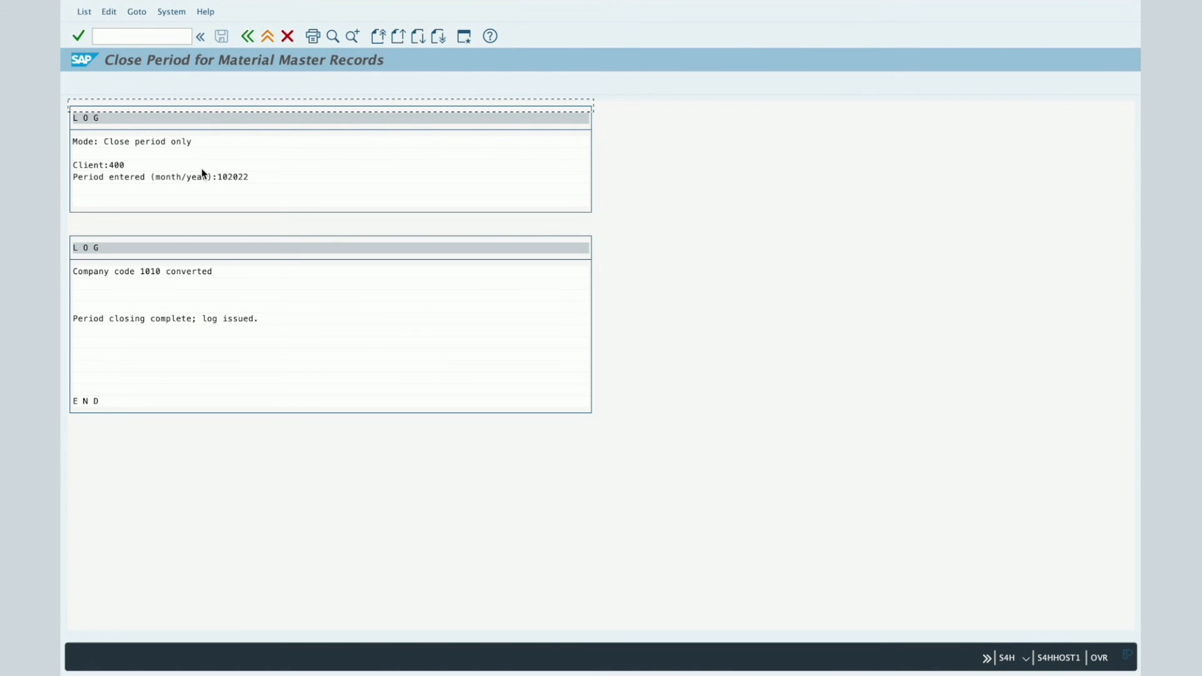
left_click(143, 38)
type("/nmmp")
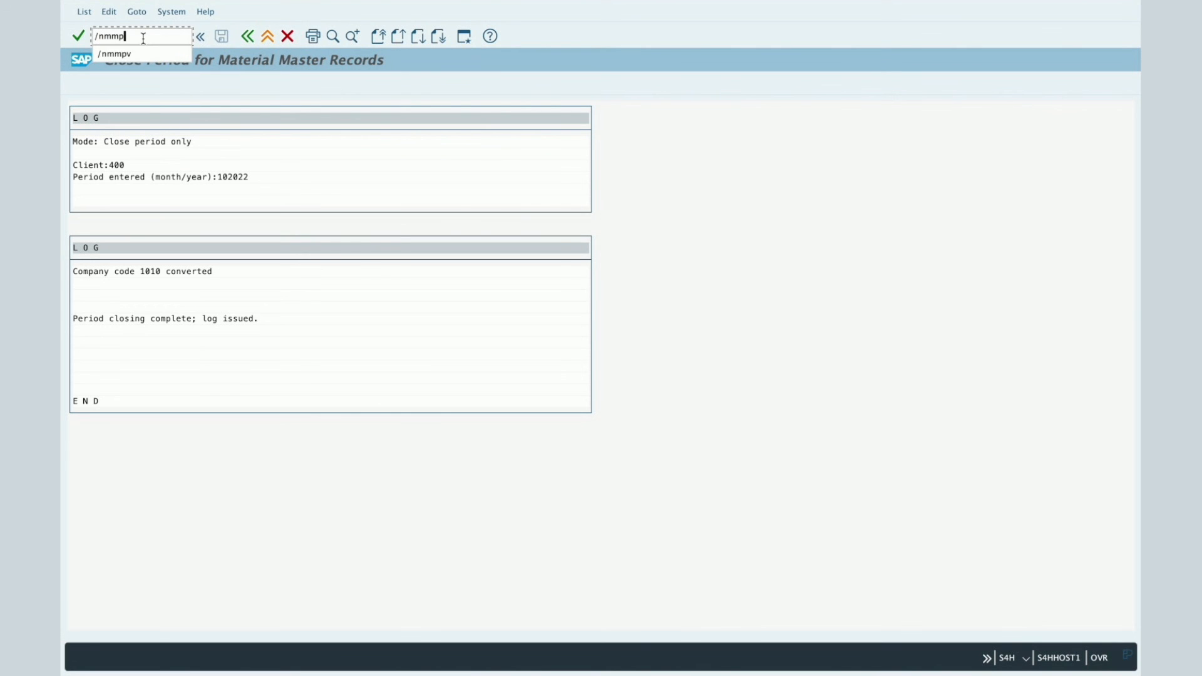
type("rv")
key("Return")
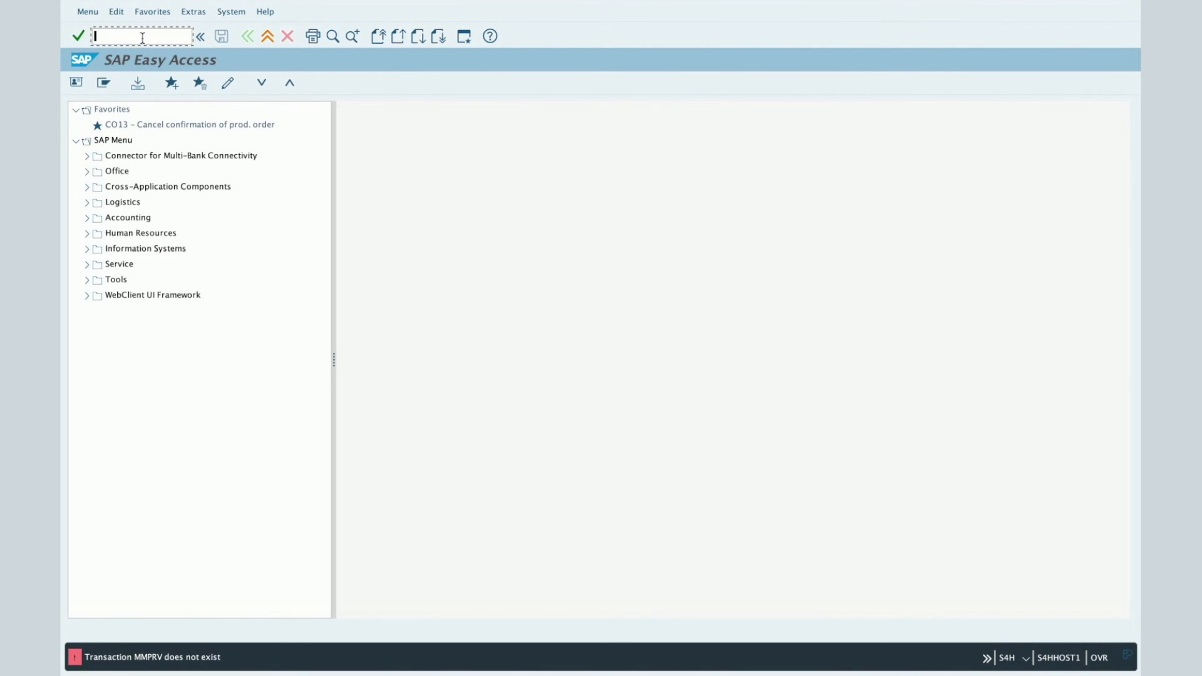
Open transaction MMRV and display the posting periods for company code 1010.
type("/nmmrv")
key("Return")
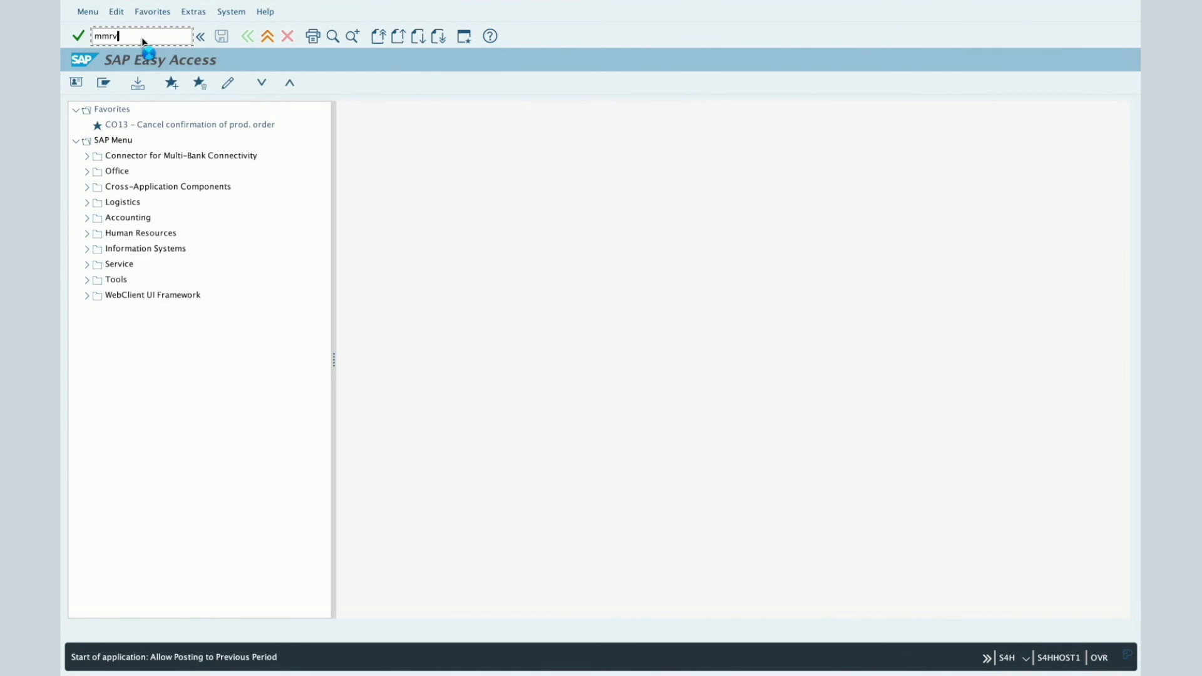
key("Return")
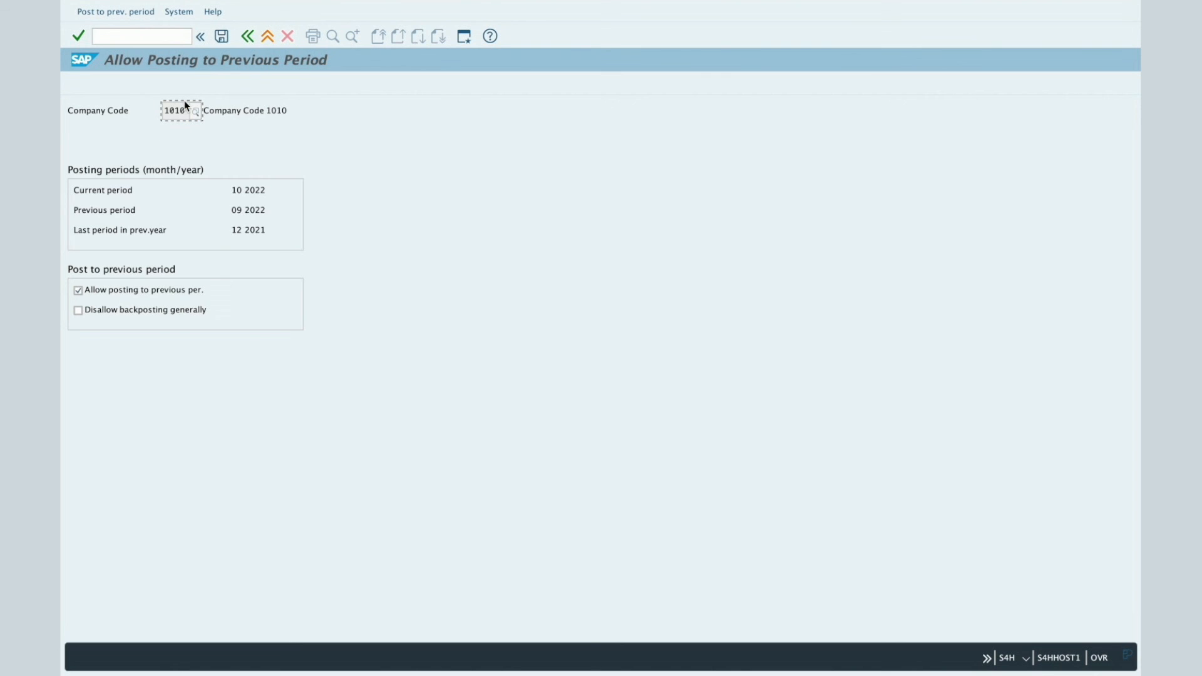